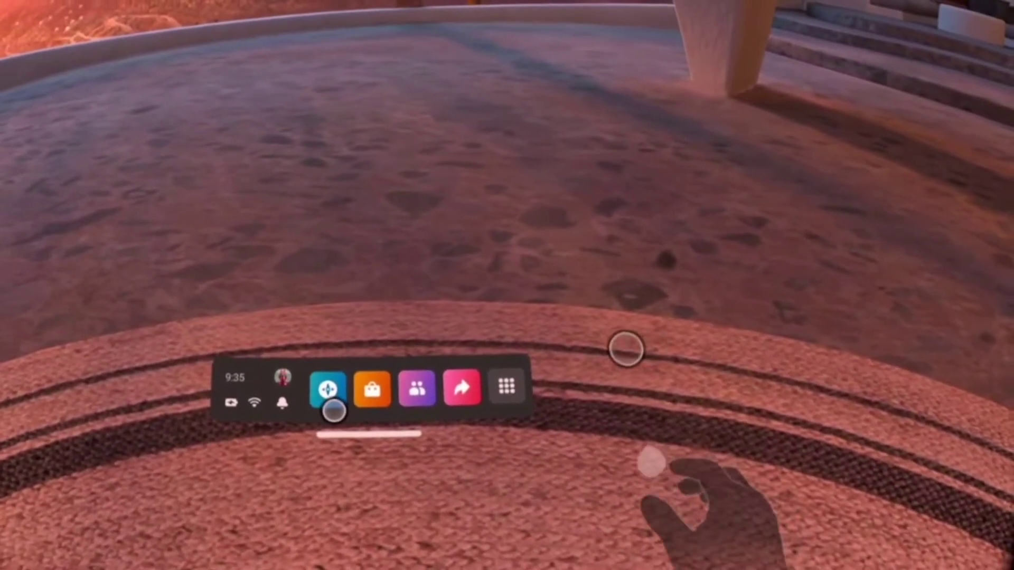
Open Settings > Devices > Keyboard and start editing the tracked Bluetooth keyboard
click(517, 383)
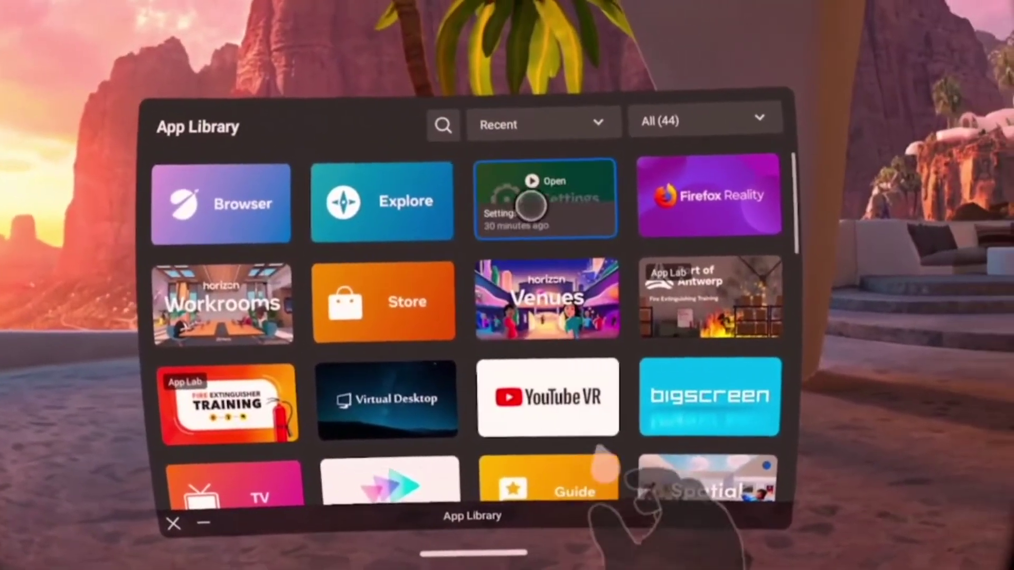
click(531, 206)
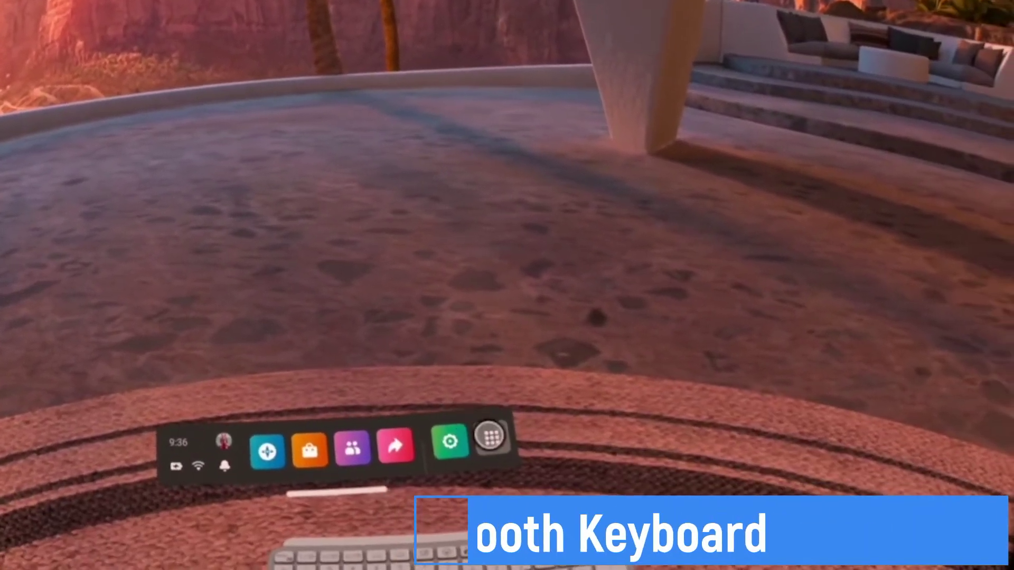
click(532, 464)
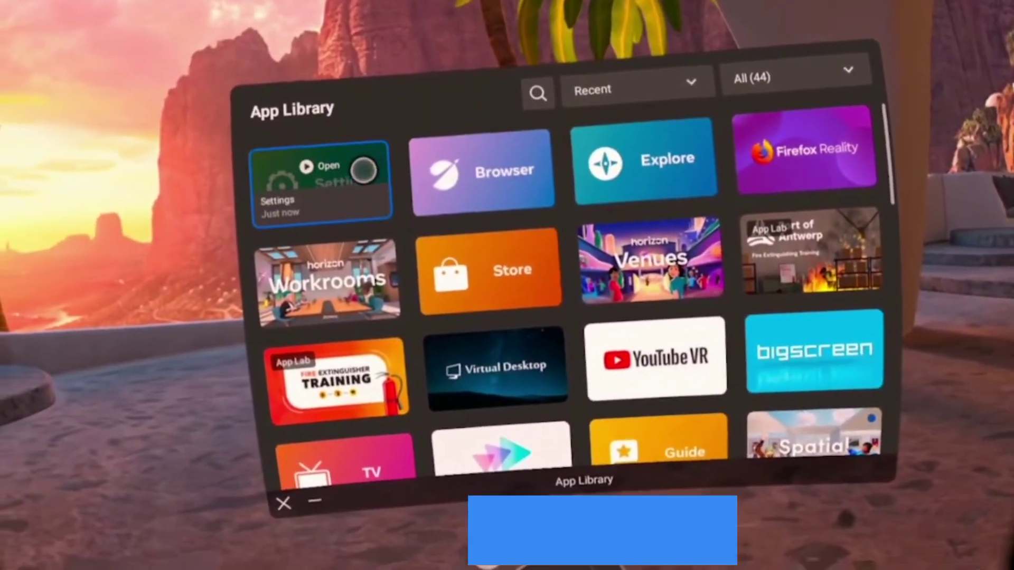
click(296, 173)
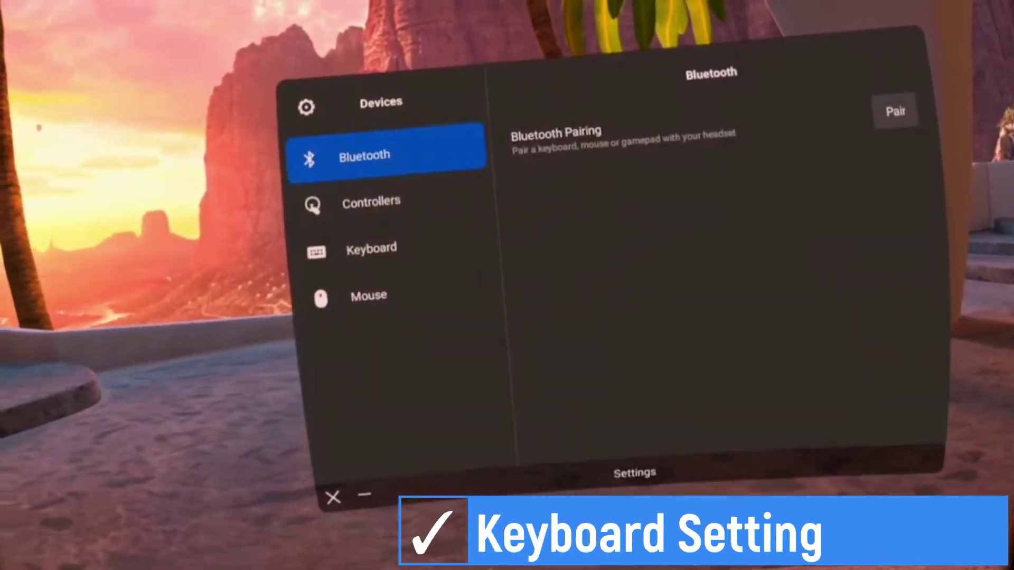
click(349, 246)
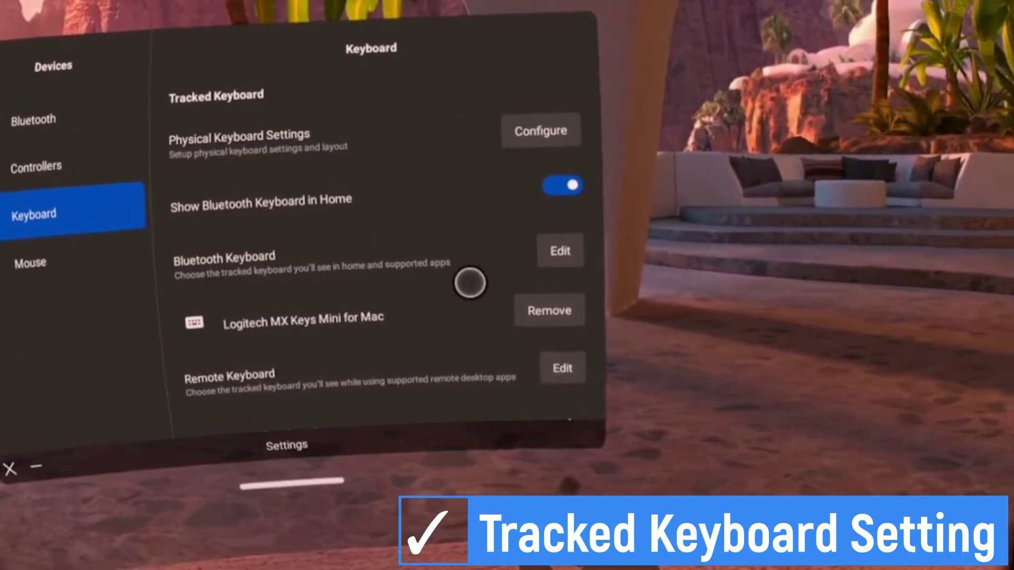
click(530, 257)
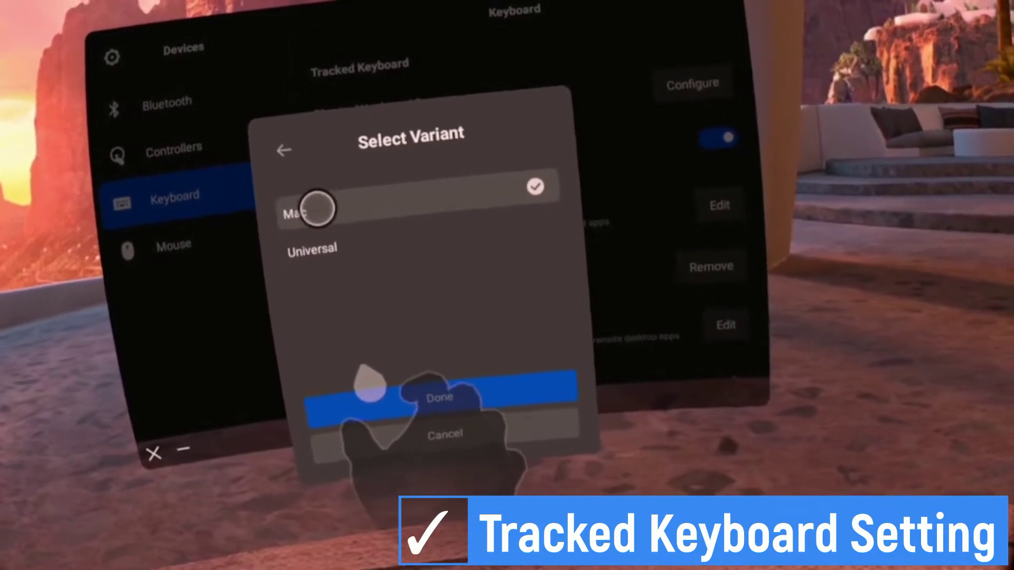
Choose the Mac variant of the Logitech MX Keys Mini as the tracked keyboard
click(395, 428)
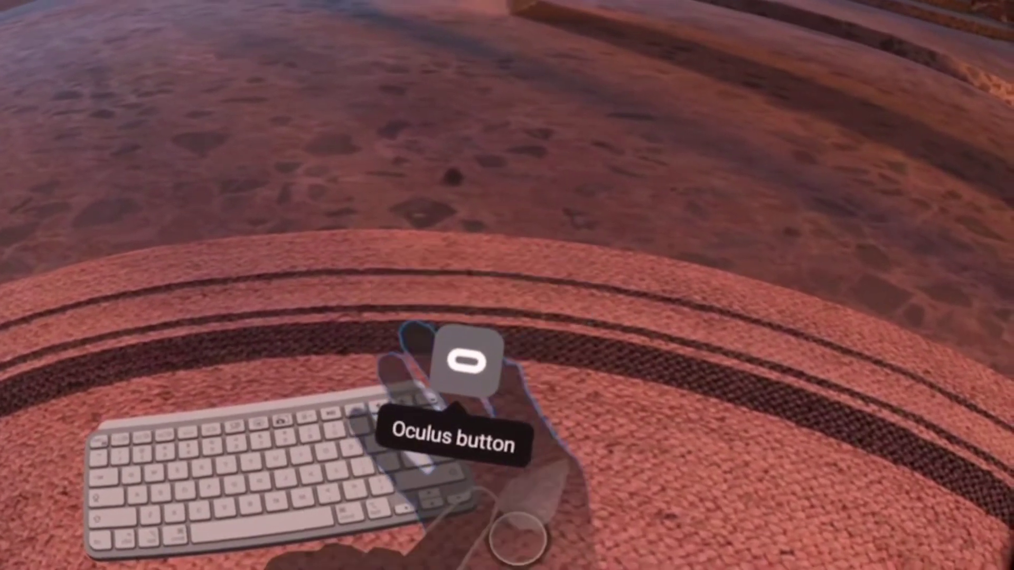
Close the Settings panel from the universal menu bar and bring up the App Library
click(466, 362)
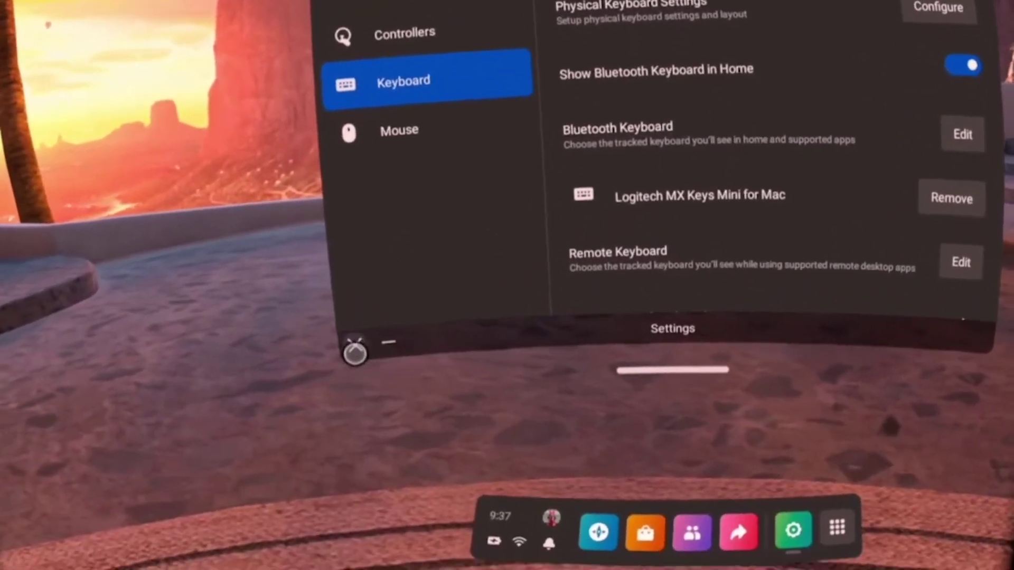
click(334, 415)
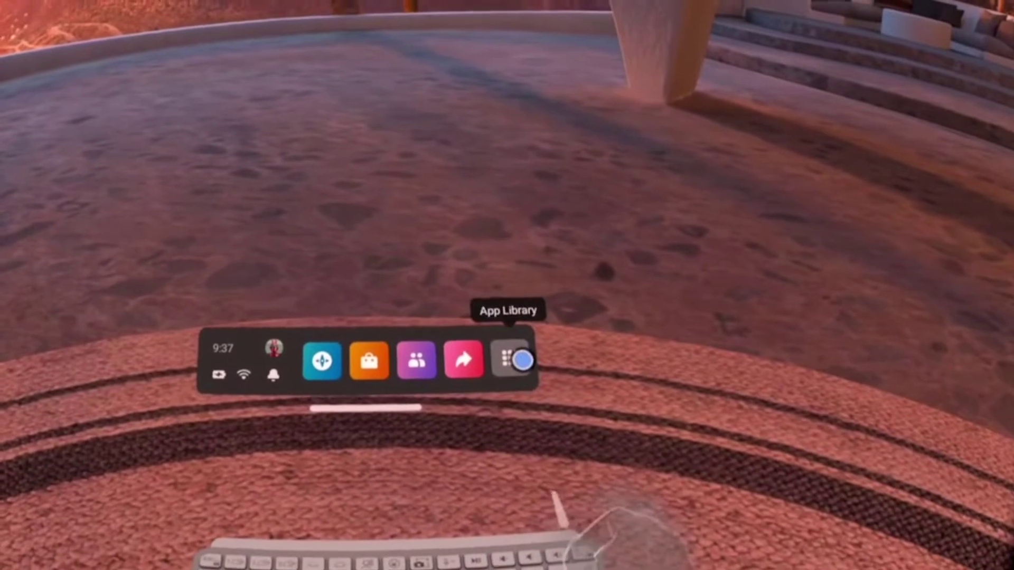
click(523, 361)
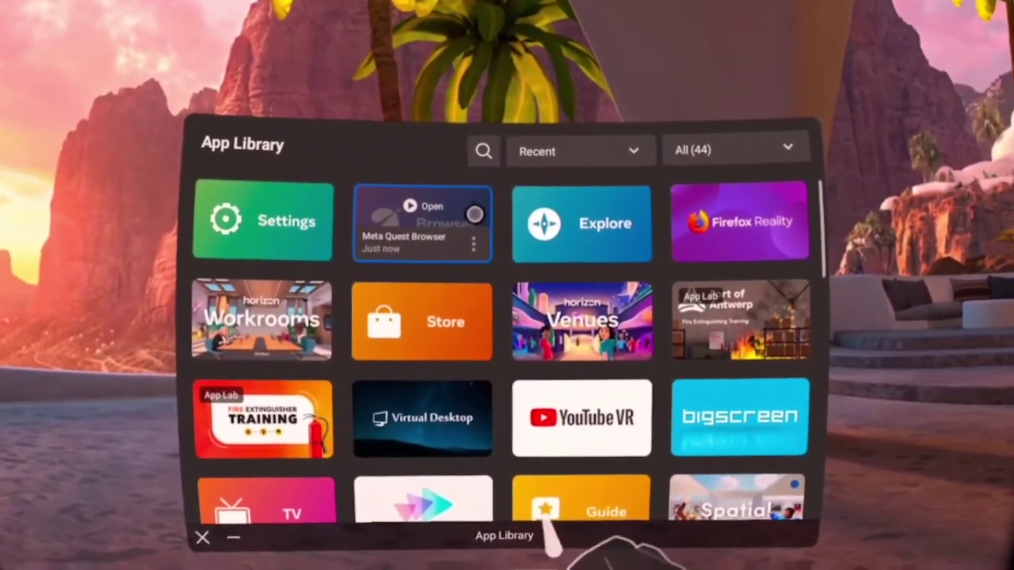
Launch Meta Quest Browser and go to Google Drive by entering 'drive' in the address bar
click(474, 214)
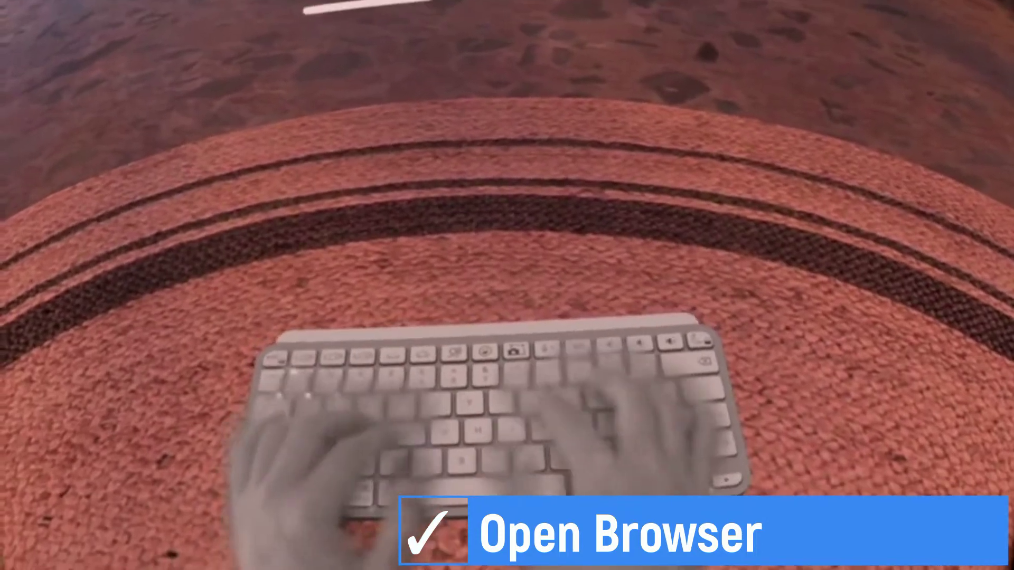
text(drive.google.com/)
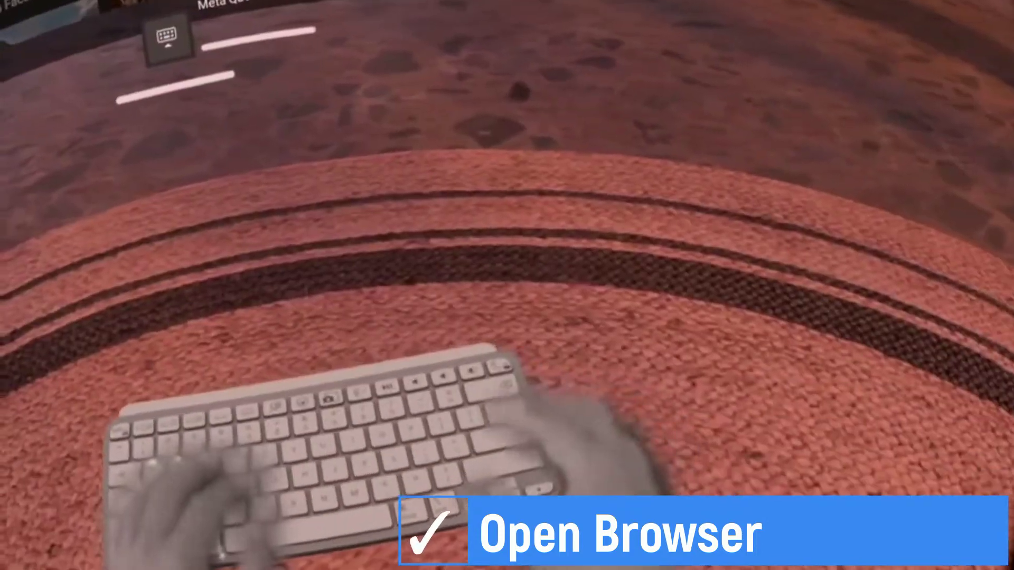
key(Return)
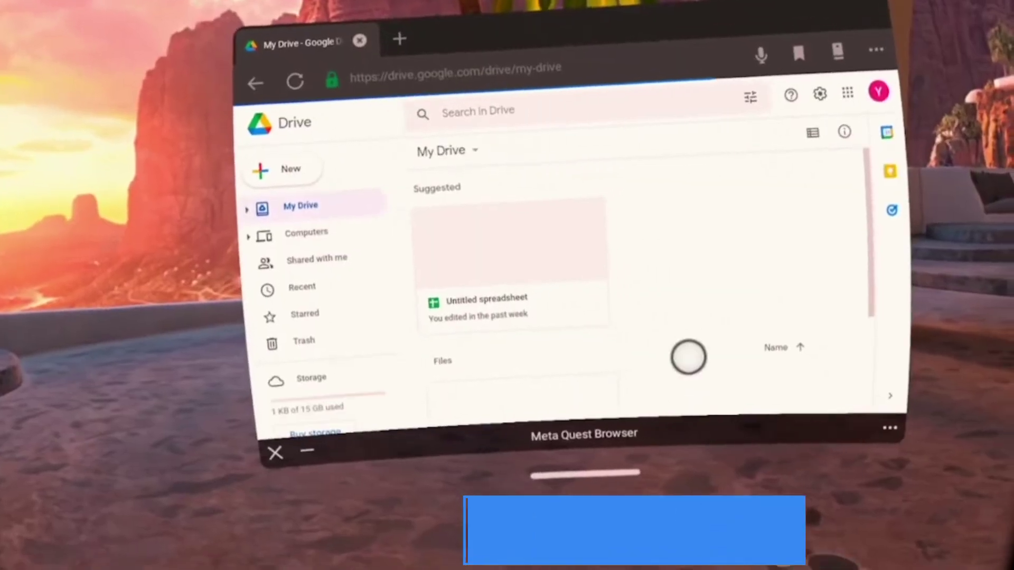
Open the Untitled spreadsheet and enter 'Test 123' in cell C4
double_click(475, 243)
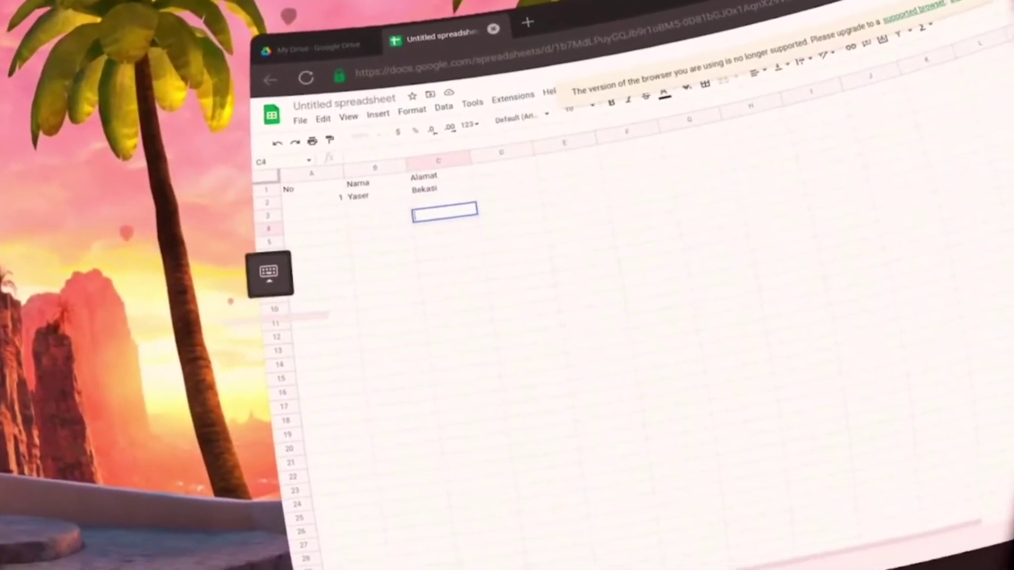
text(Test)
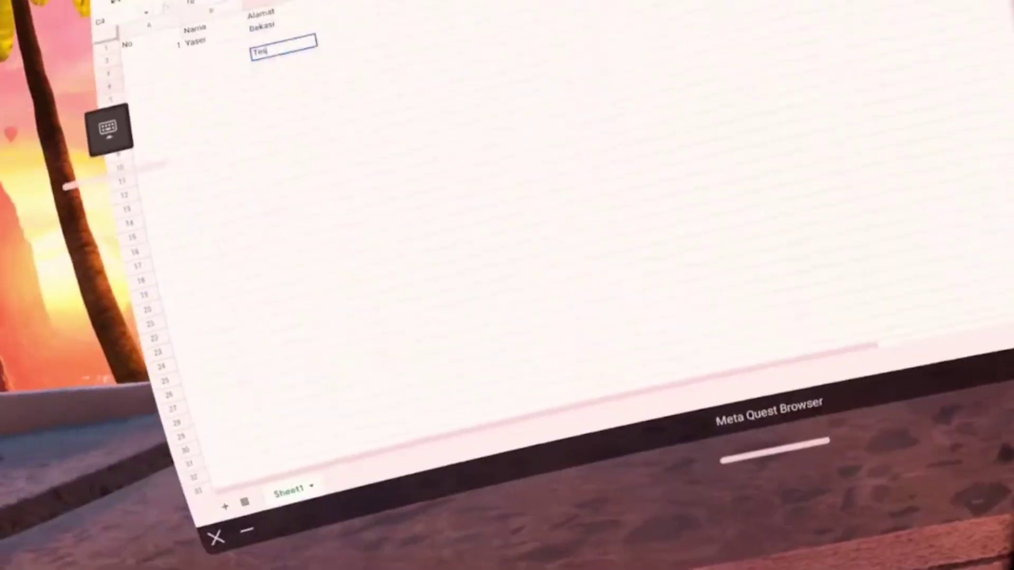
text( 123)
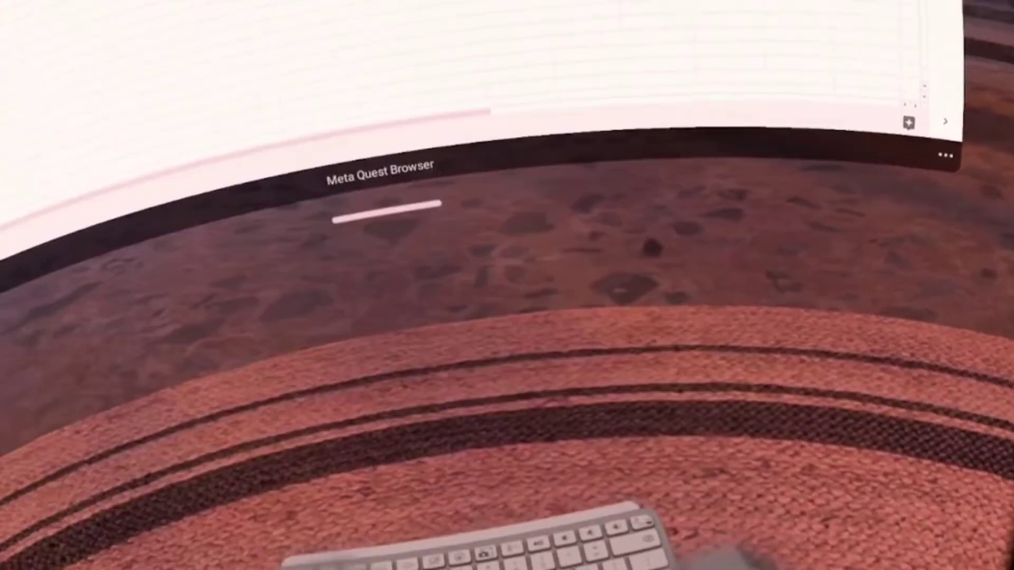
key(Right)
key(Right)
key(Right)
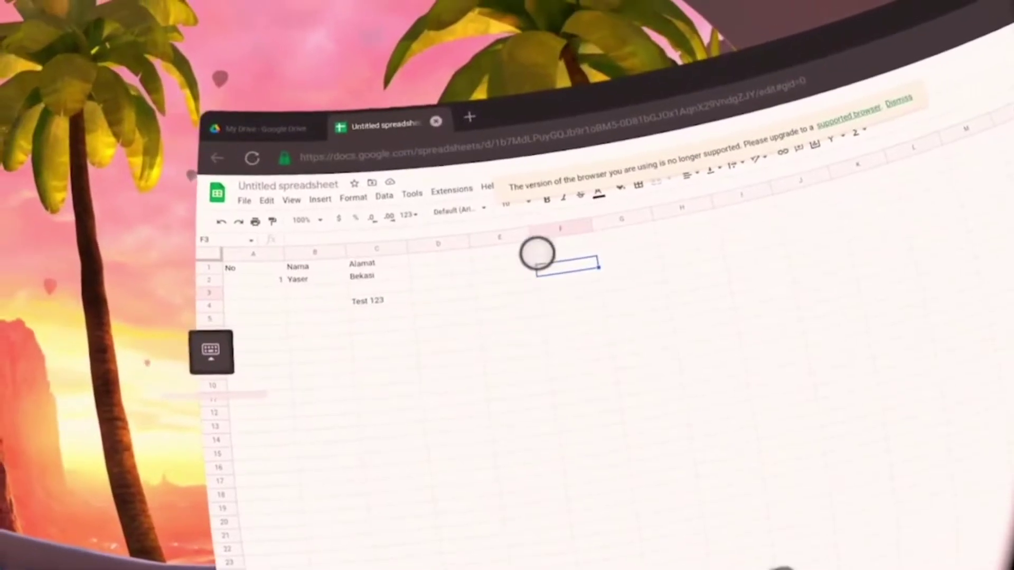
In a new tab, go to office.com and open the recent workbook Book.xlsx
click(470, 100)
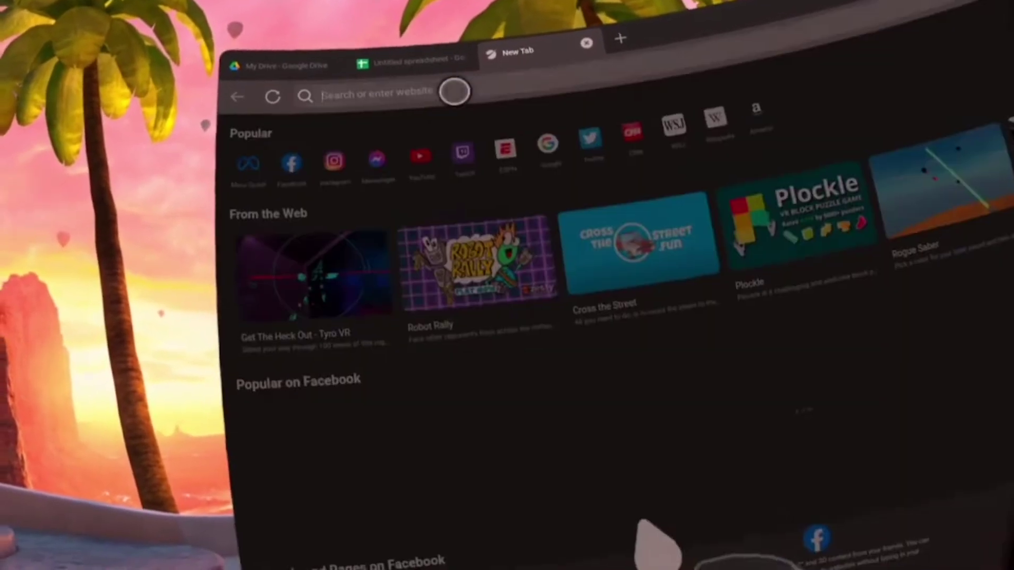
text(off)
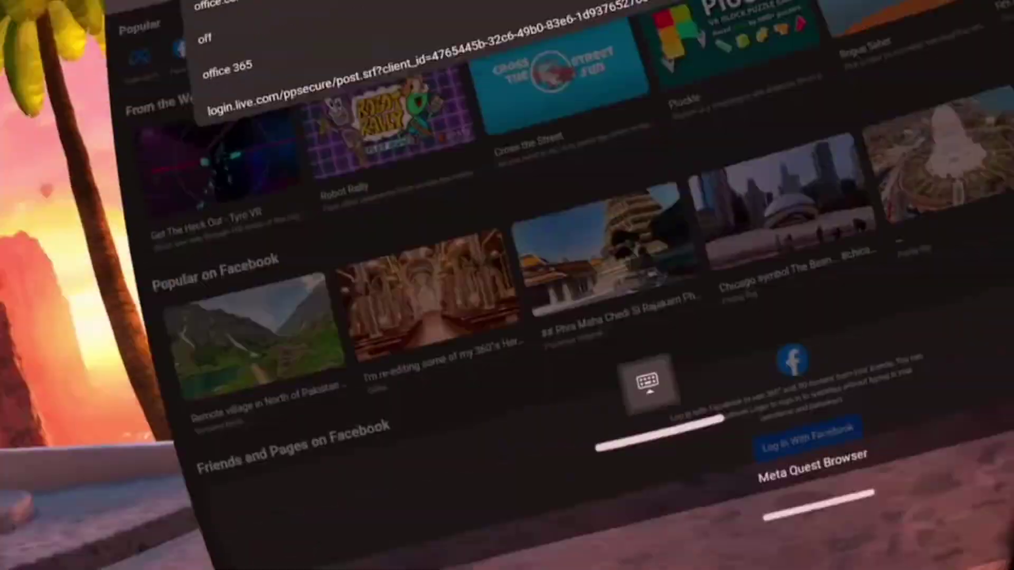
key(Return)
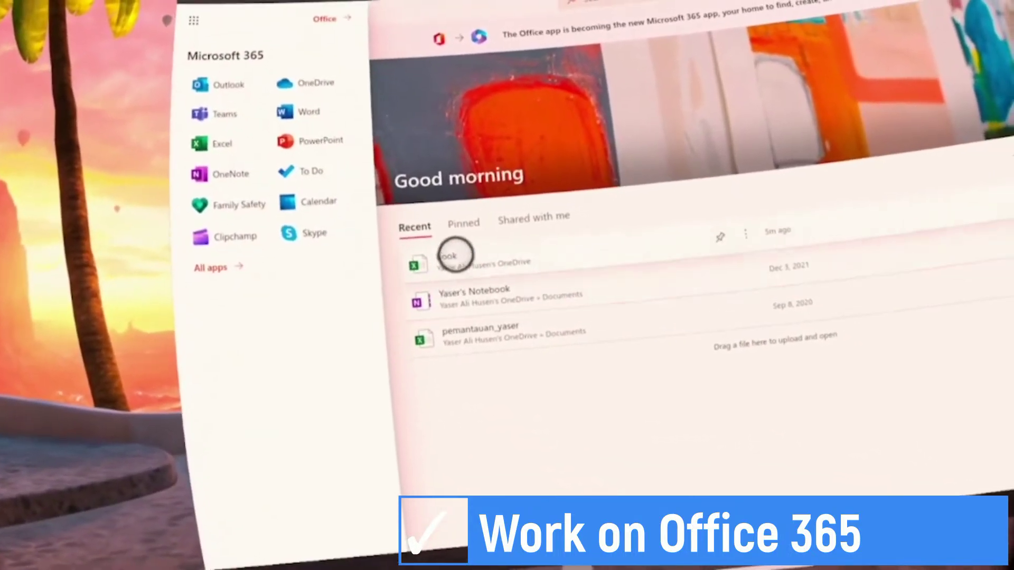
click(455, 255)
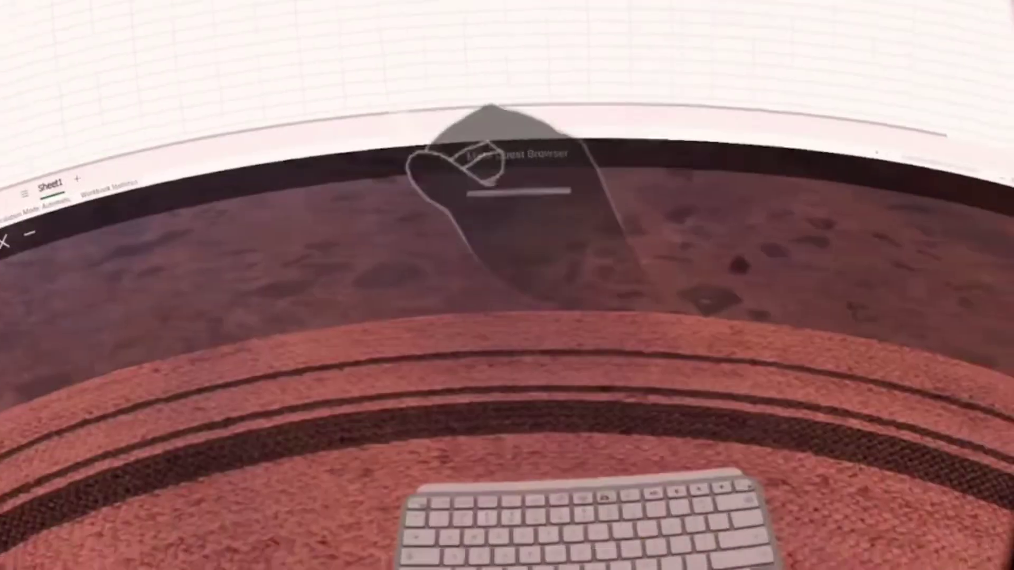
Enter 'T' in cell G6 of the Book workbook
text(T)
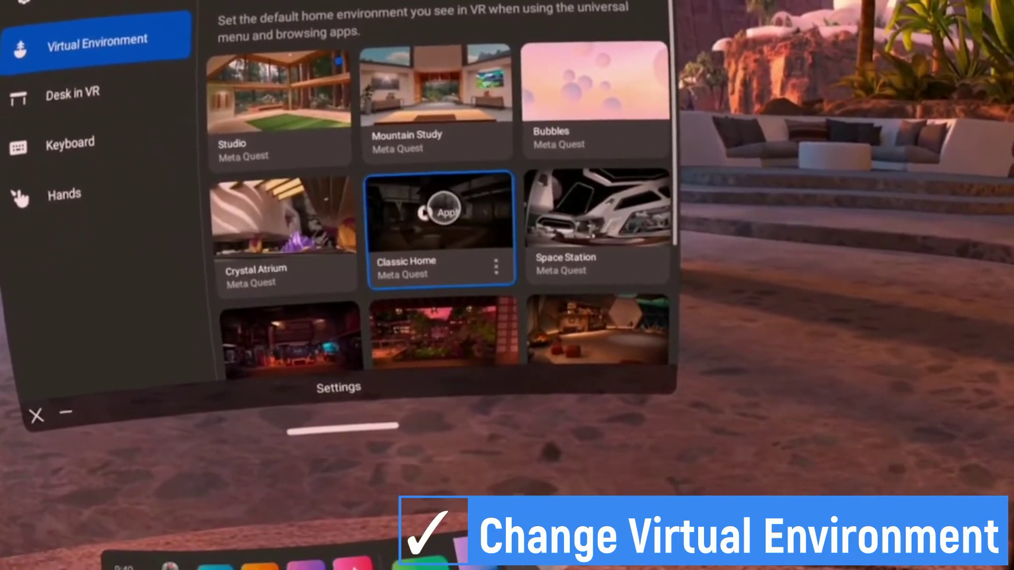
Apply Classic Home, then Space Station as the virtual environment, and close Settings
click(480, 216)
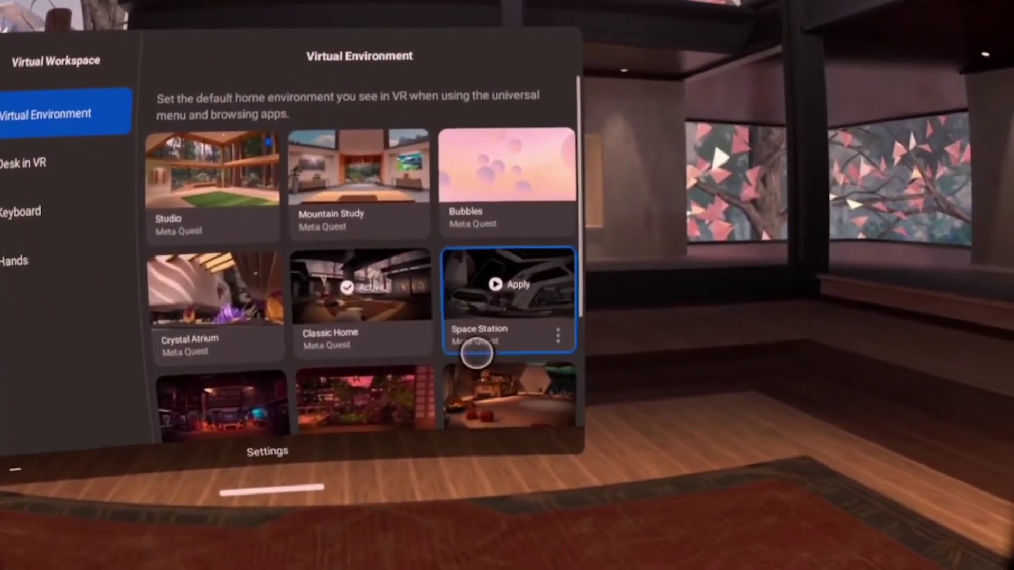
click(534, 287)
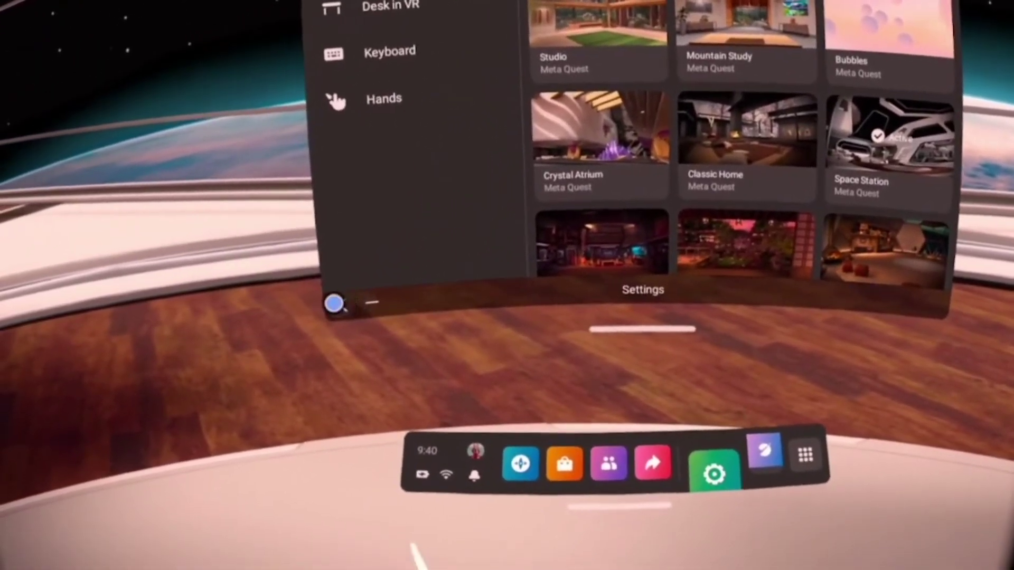
click(334, 304)
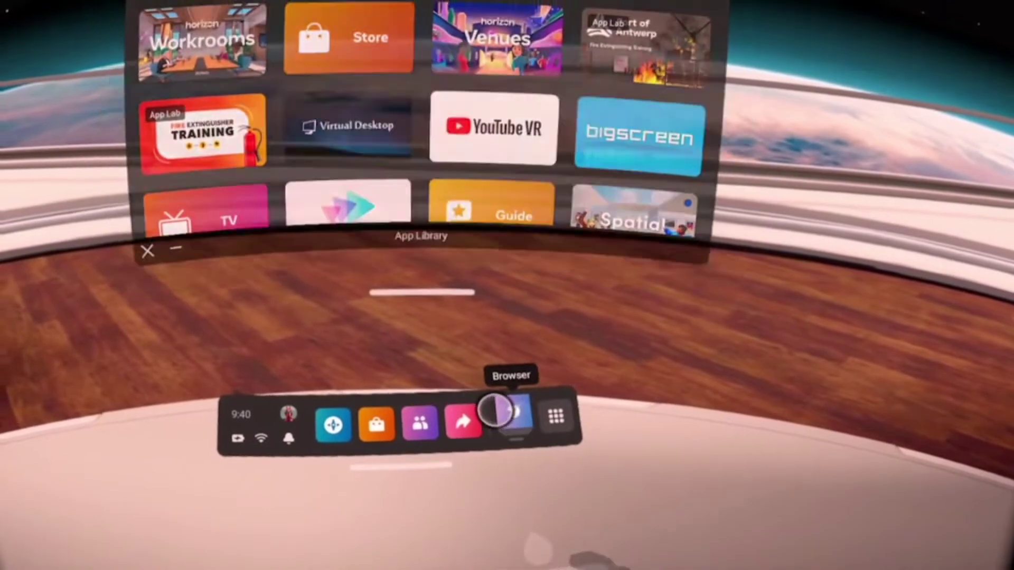
Open Meta Quest Browser and launch Word from the Microsoft 365 apps list
click(496, 411)
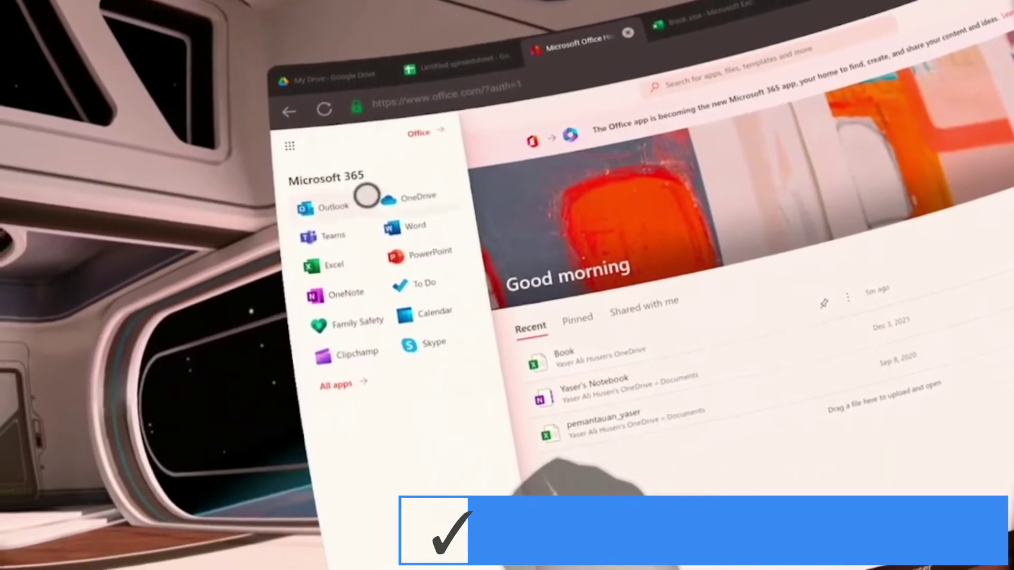
click(388, 214)
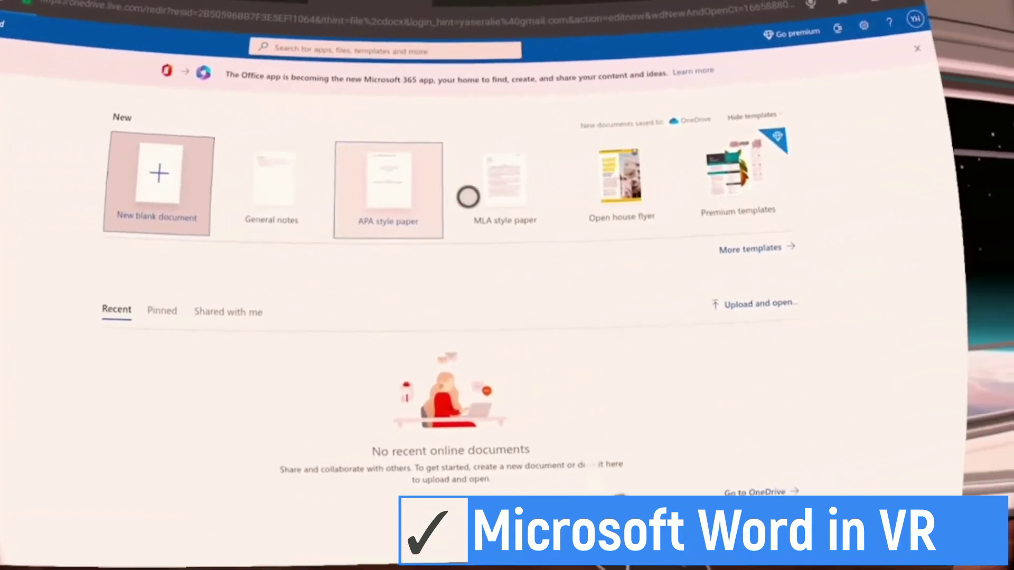
Create a blank Word document reading 'Test' with a person's name below, then close it
click(466, 192)
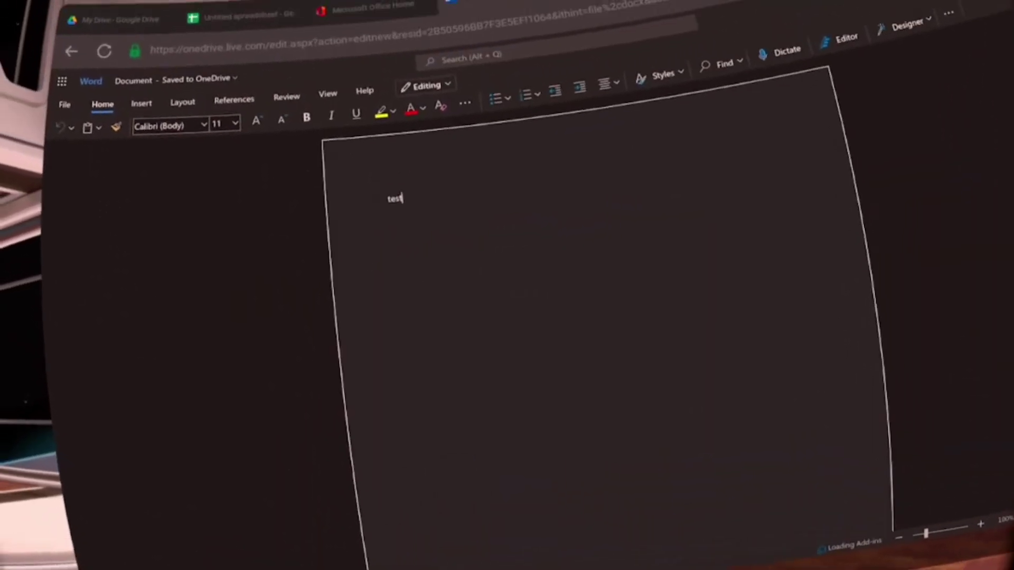
key(Return)
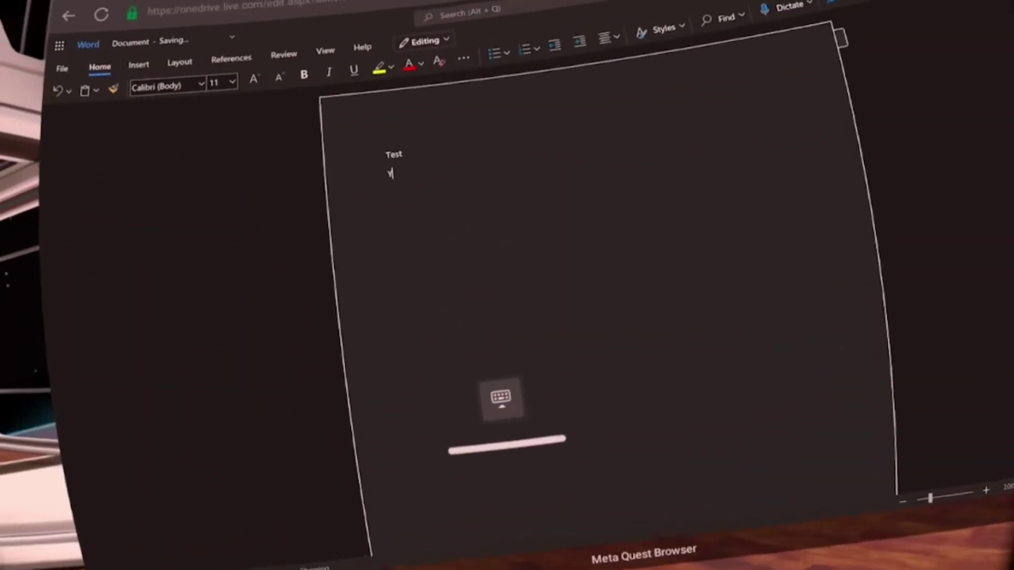
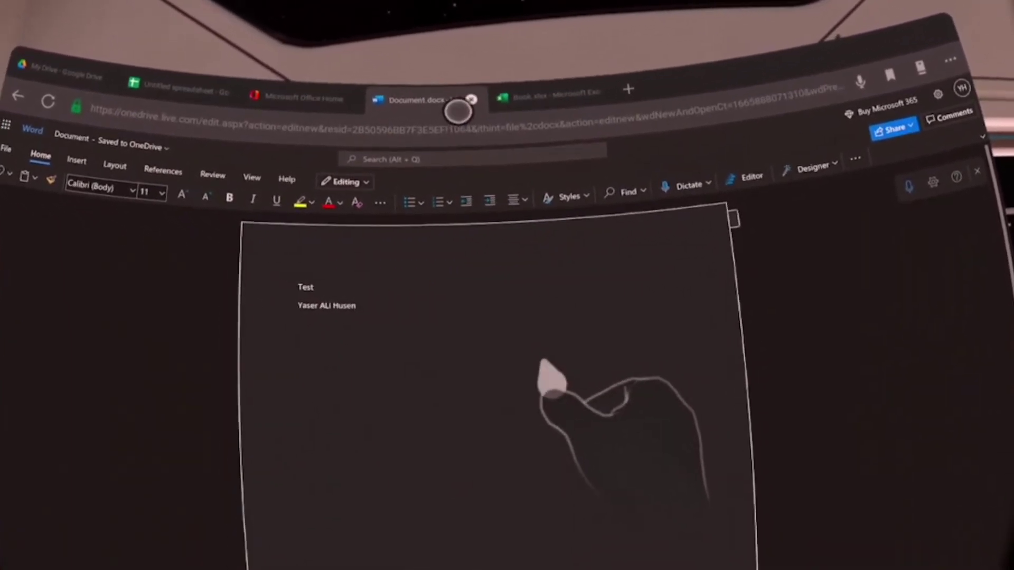
click(474, 95)
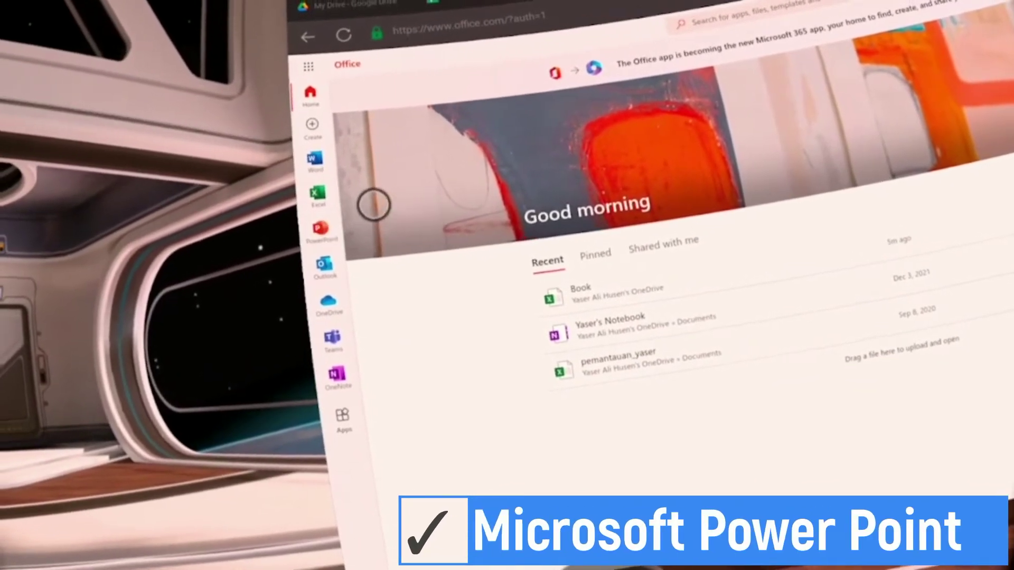
Create a new presentation from the Nature ecology education template and view its slide 2
click(353, 203)
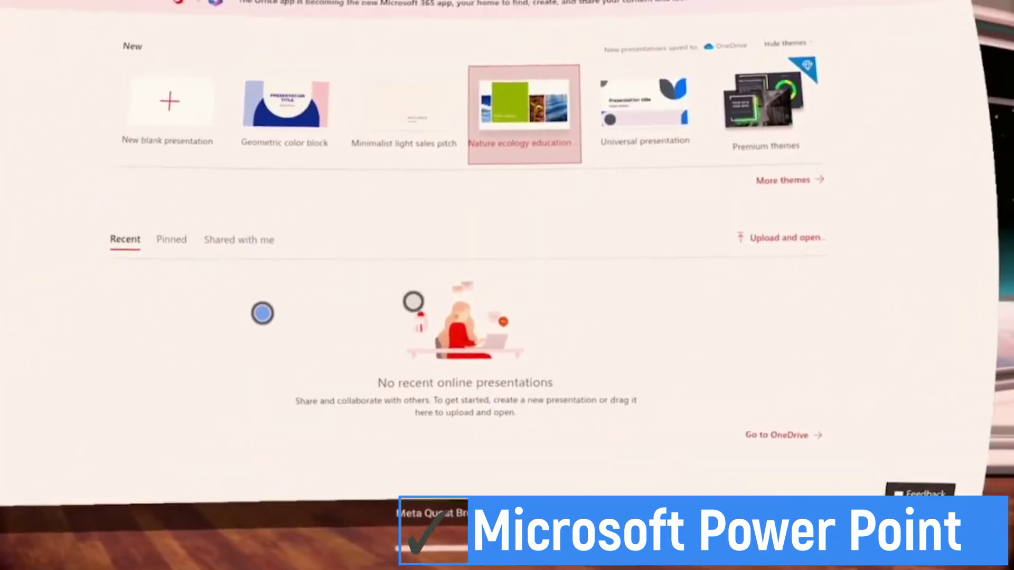
click(506, 124)
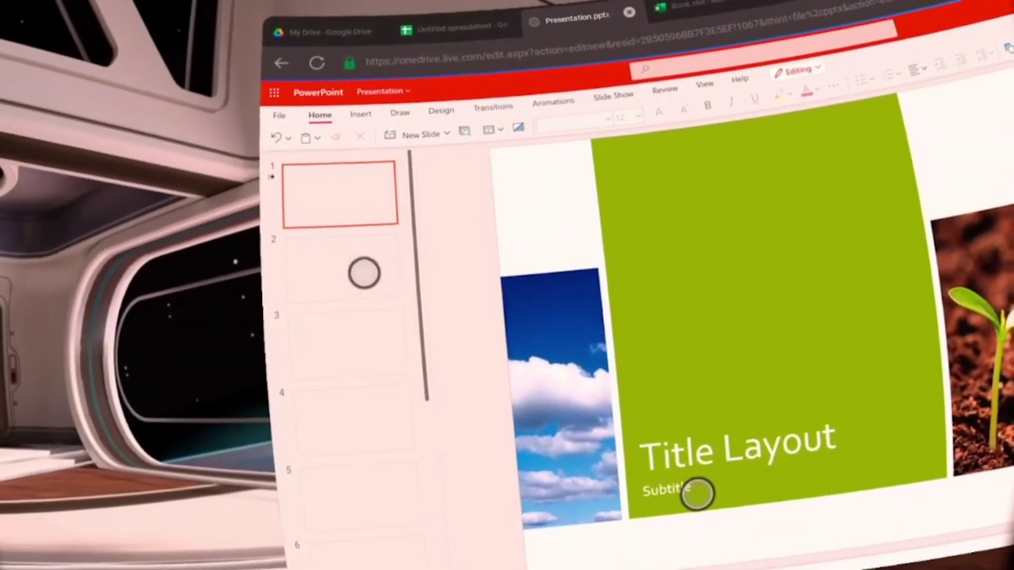
click(356, 267)
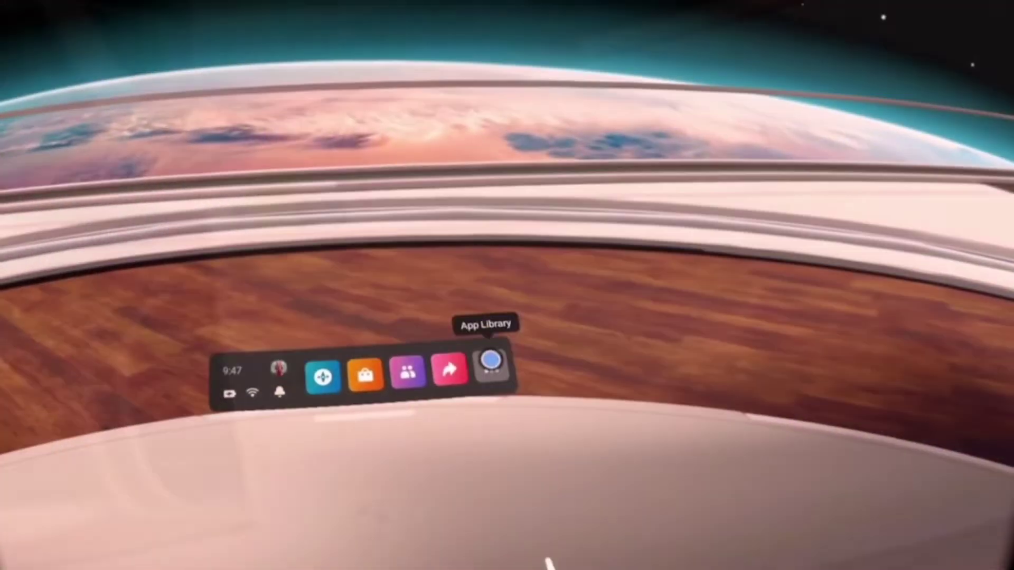
Go from the App Library to the Virtual Workspace environment settings
click(478, 361)
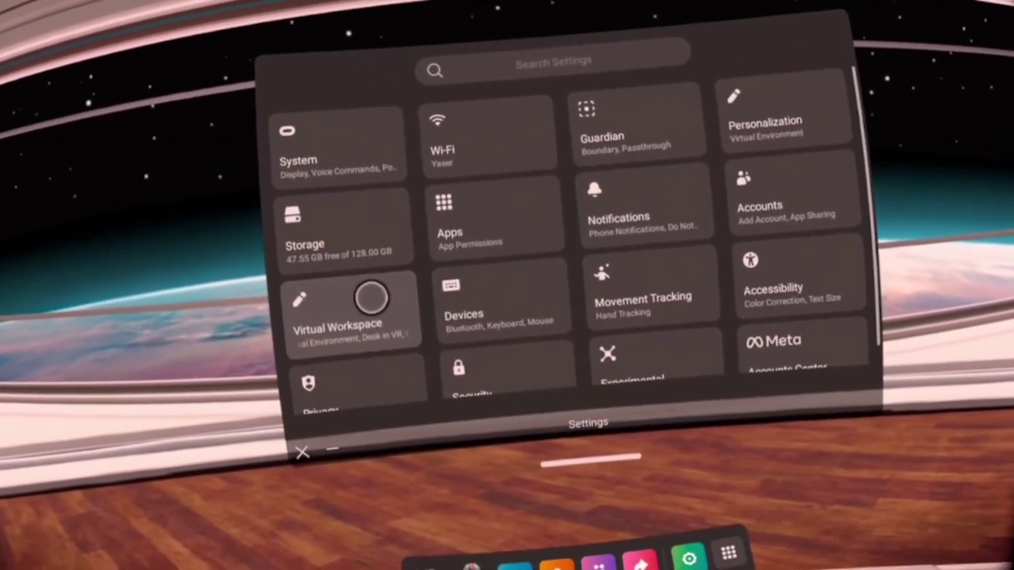
click(369, 296)
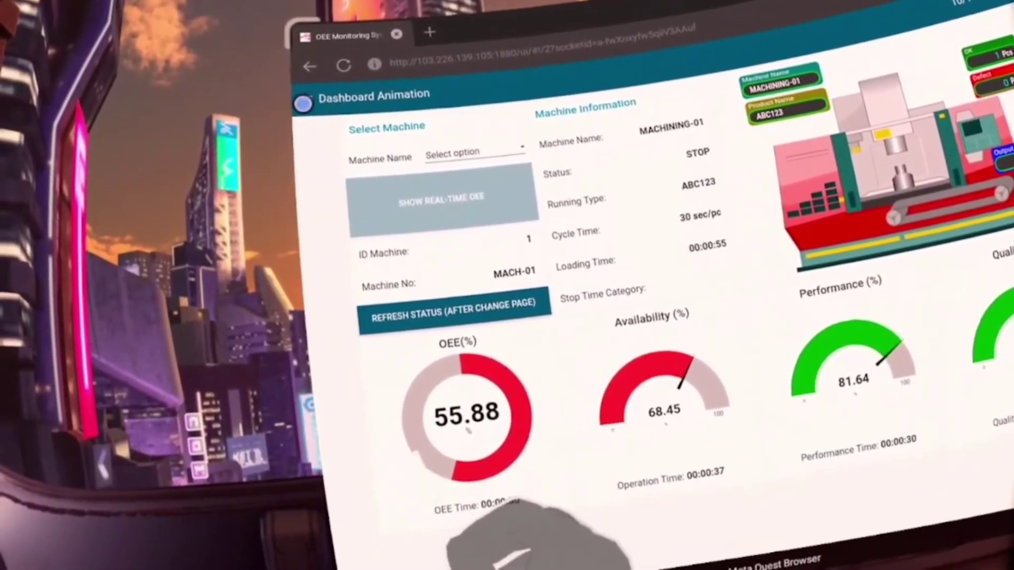
Bring up the list of Node-RED dashboard pages from the MACHINING-01 Dashboard Animation view
click(305, 110)
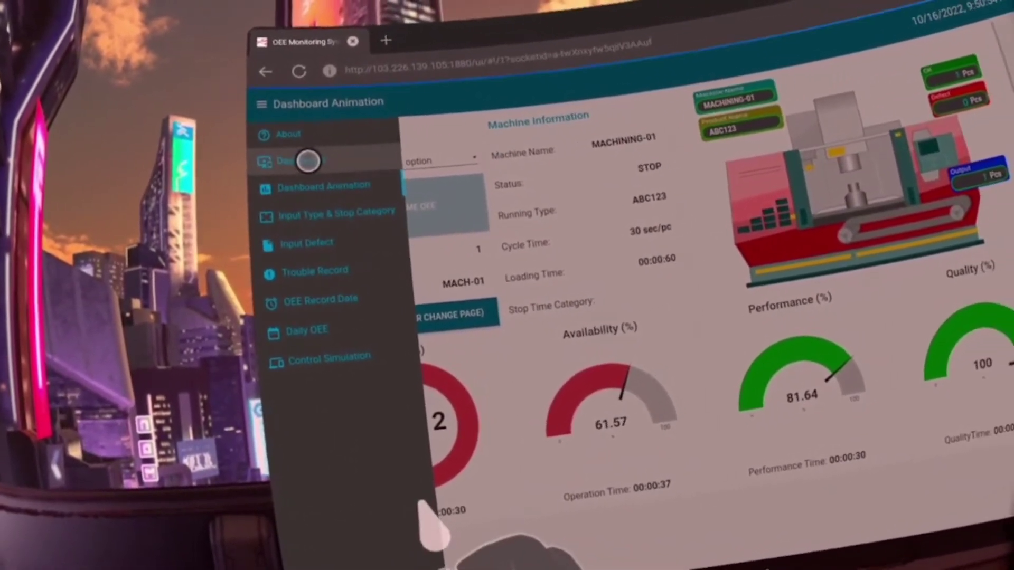
Switch the Node-RED side menu to the Dashboard page
click(308, 161)
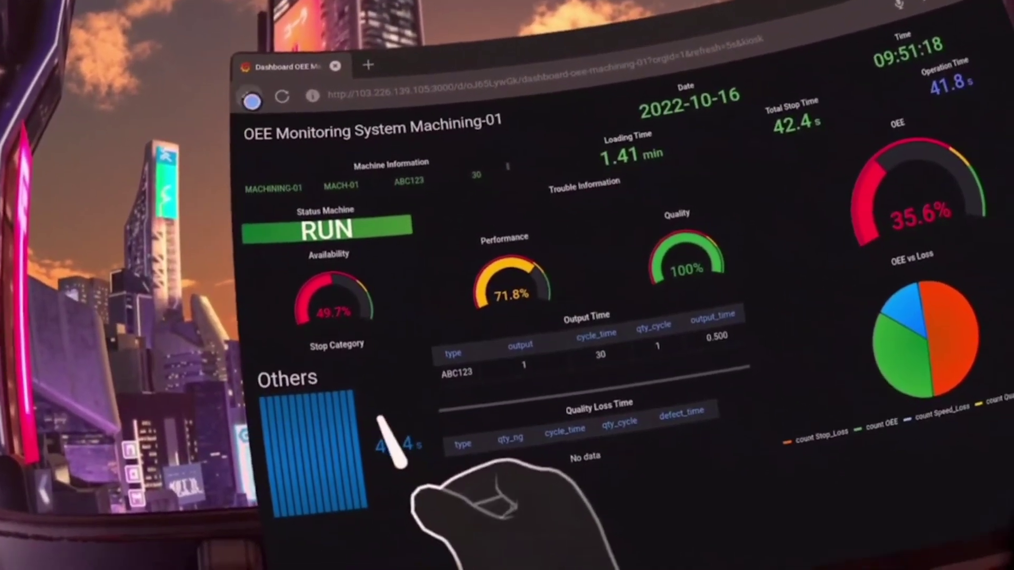
Go back from Grafana to the Node-RED OEE dashboard and show its Dashboard Animation page
click(265, 123)
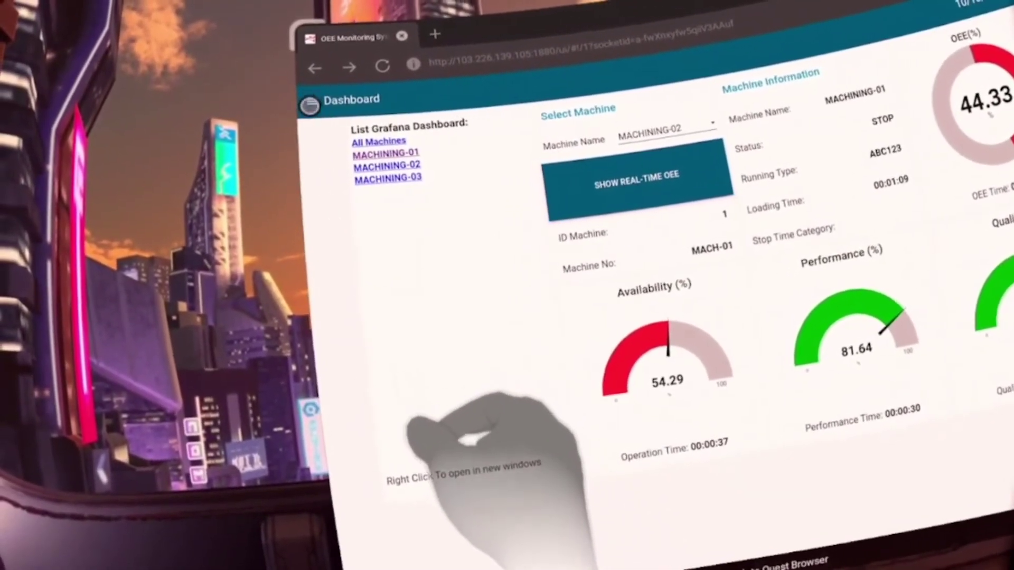
click(311, 95)
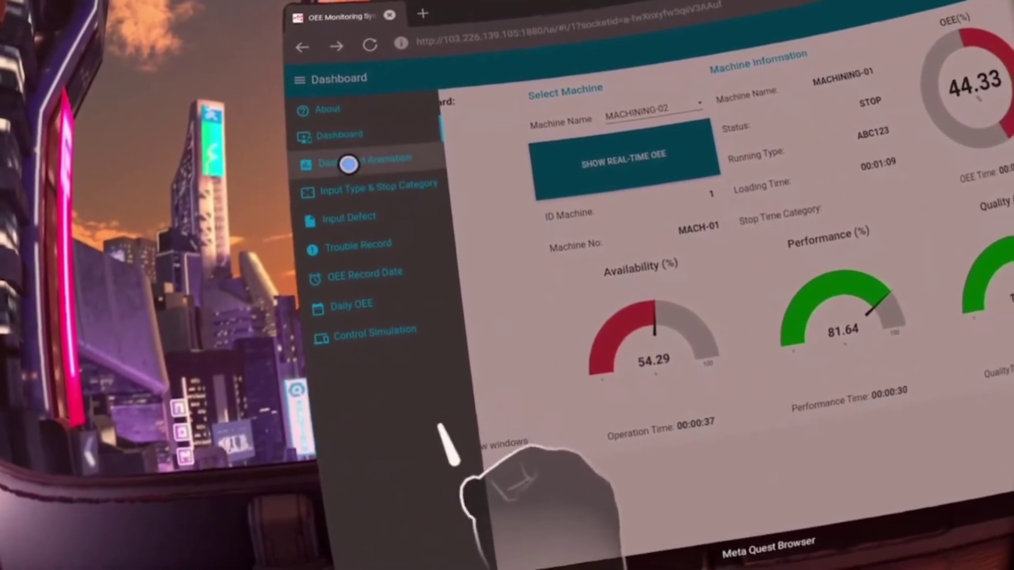
click(320, 174)
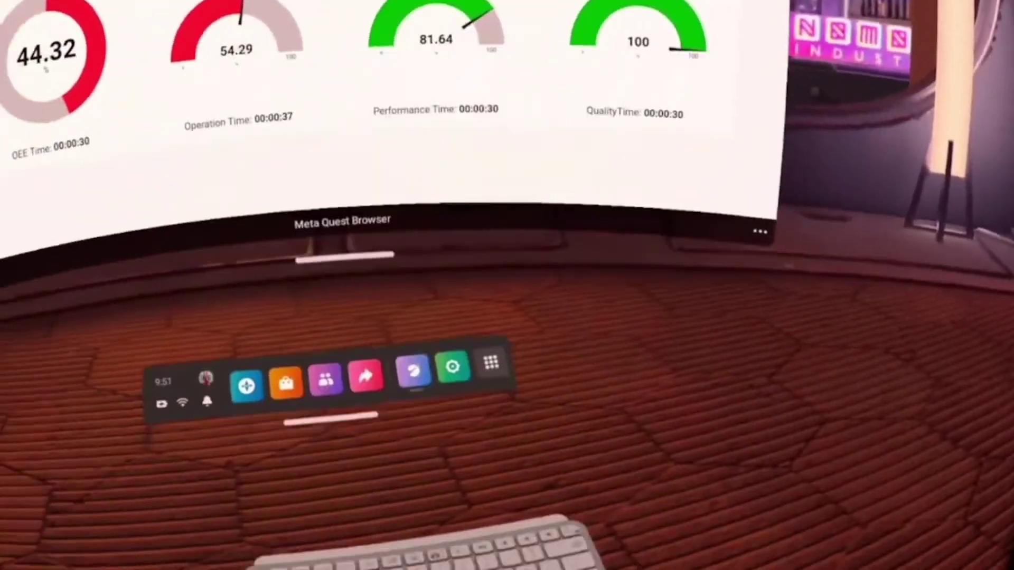